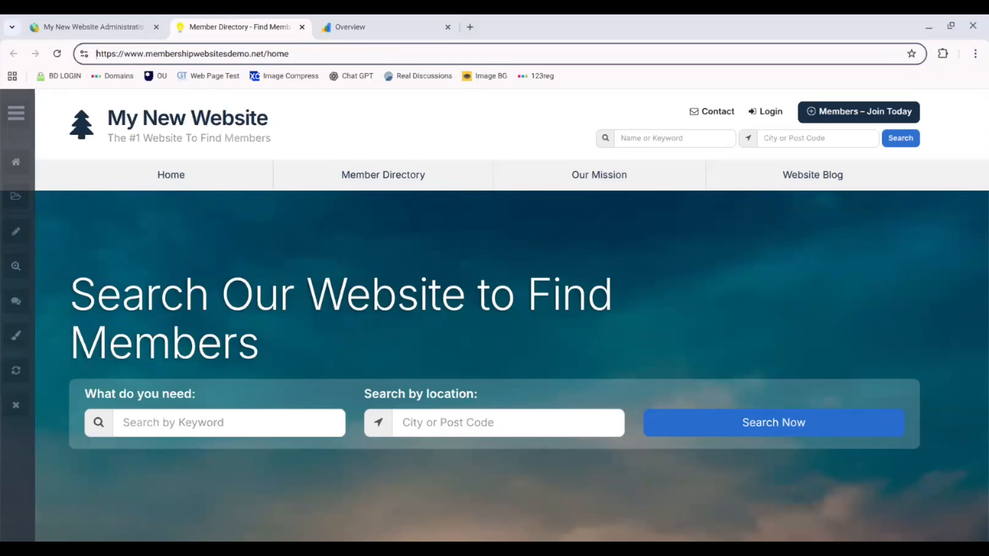
Step: Switch to Google Search Console and start adding a new property
click(357, 28)
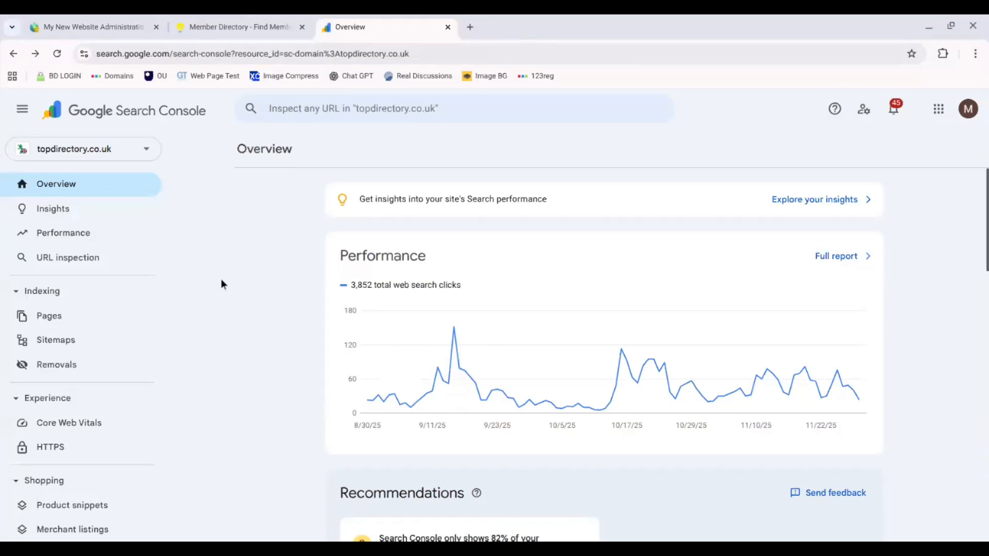
mouse_move(370, 400)
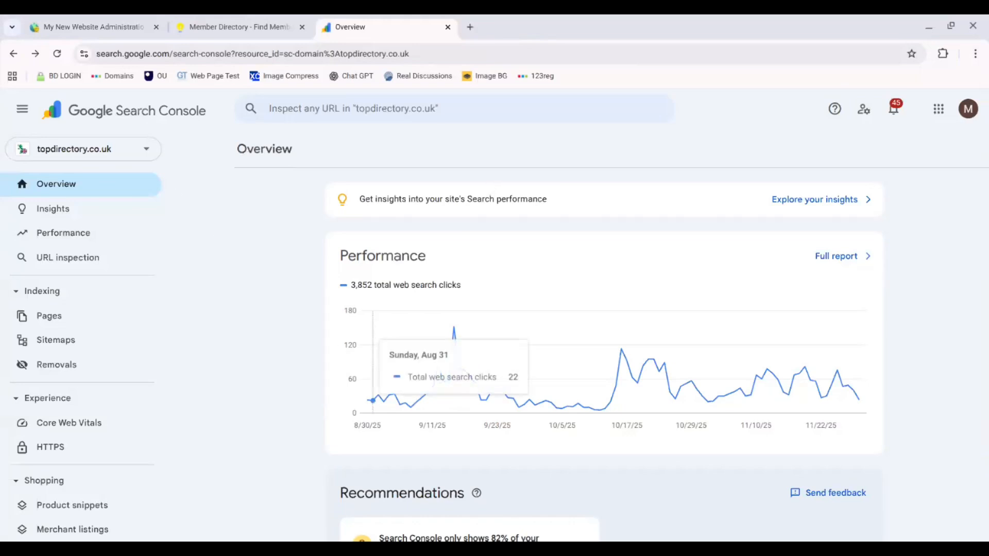
click(128, 160)
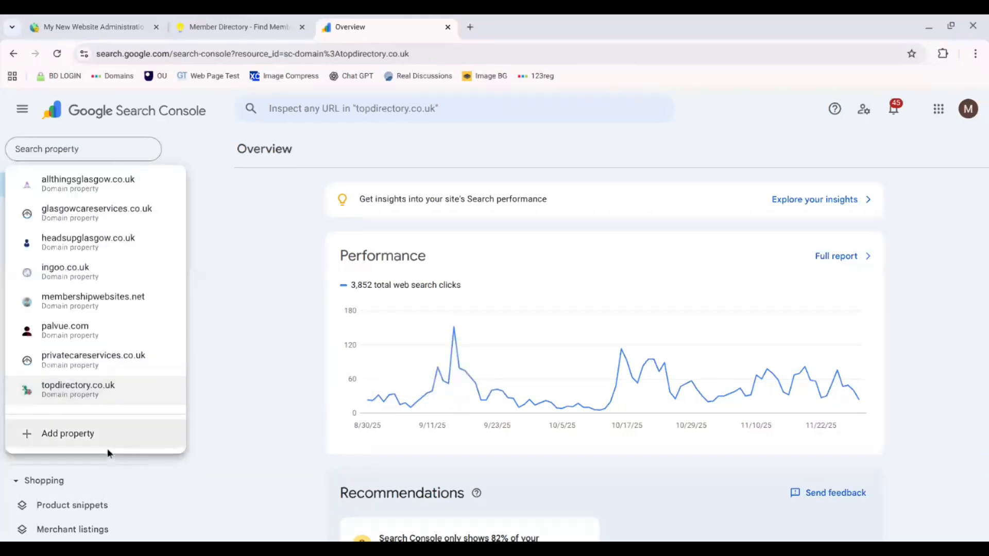
click(69, 434)
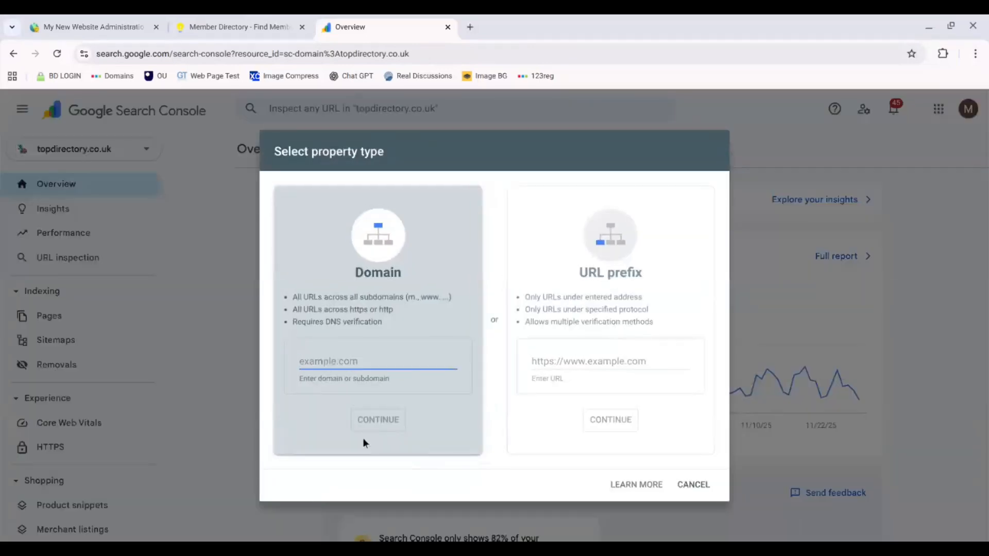
click(202, 24)
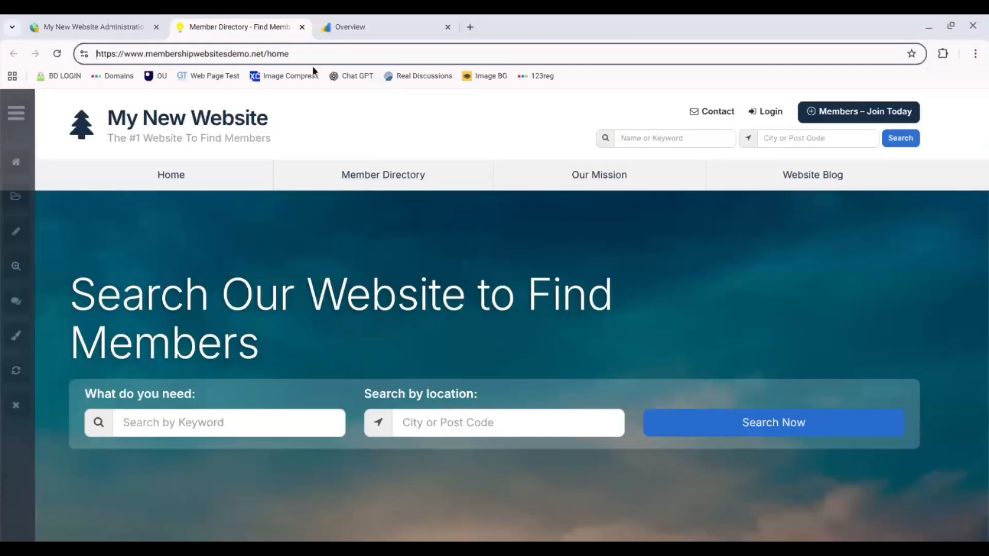
click(366, 17)
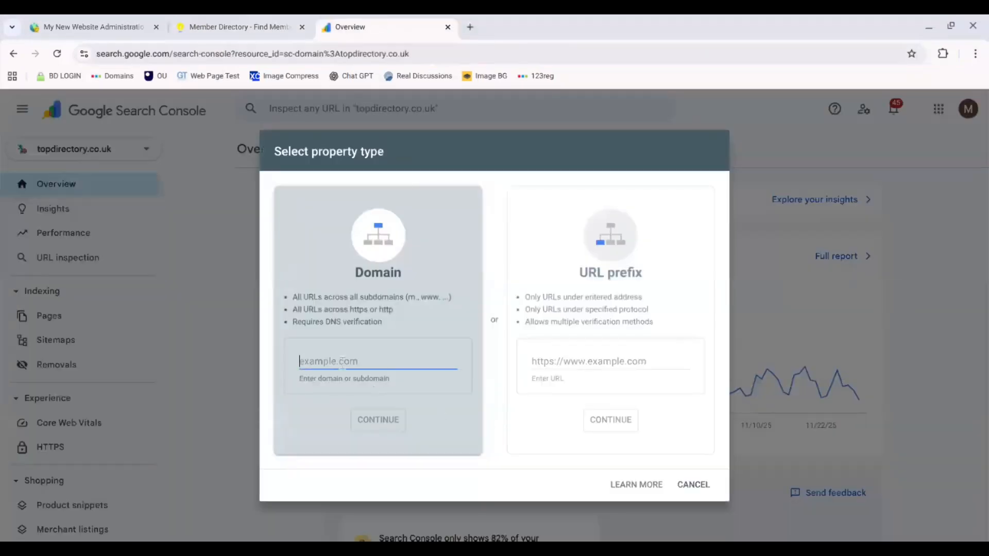
key(ctrl+v)
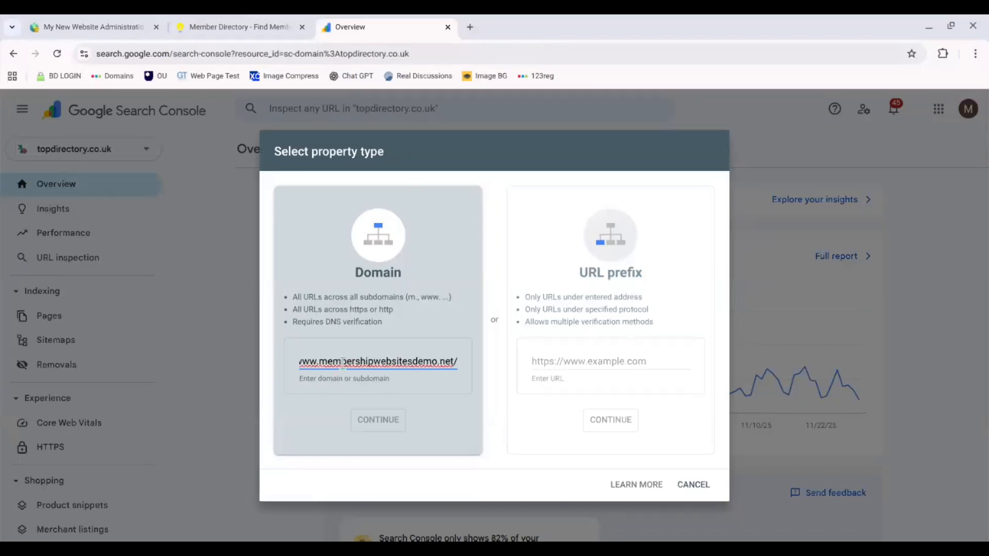
key(BackSpace)
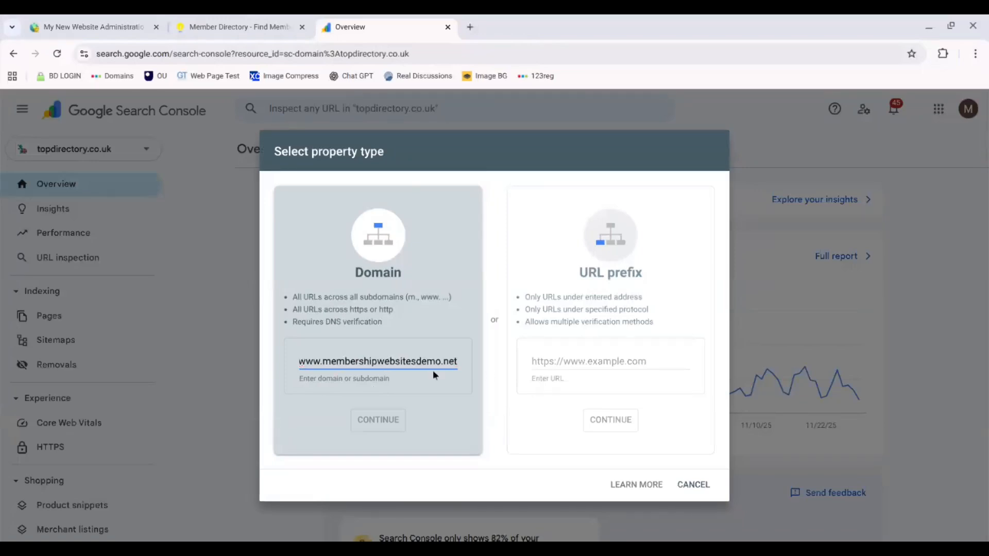
click(298, 362)
text(https://)
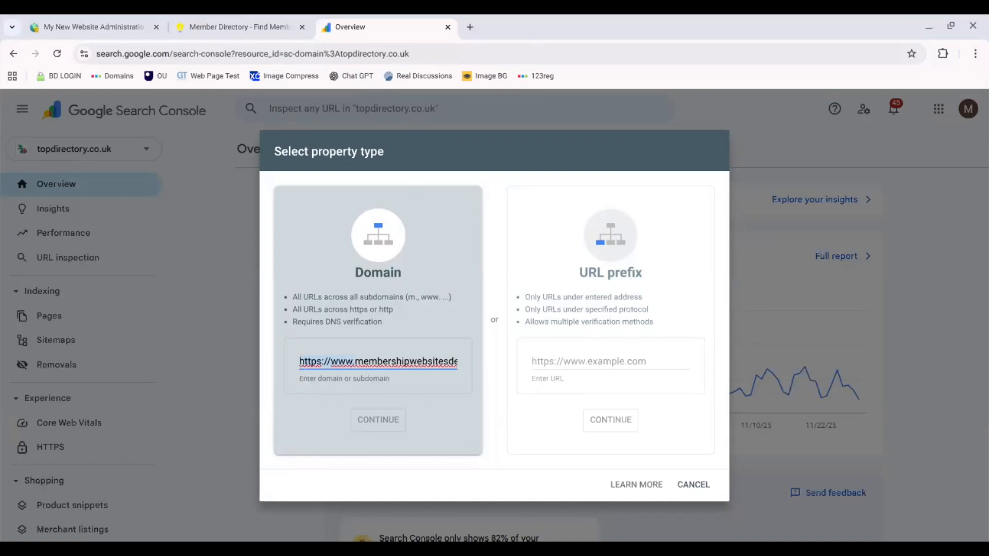
key(BackSpace)
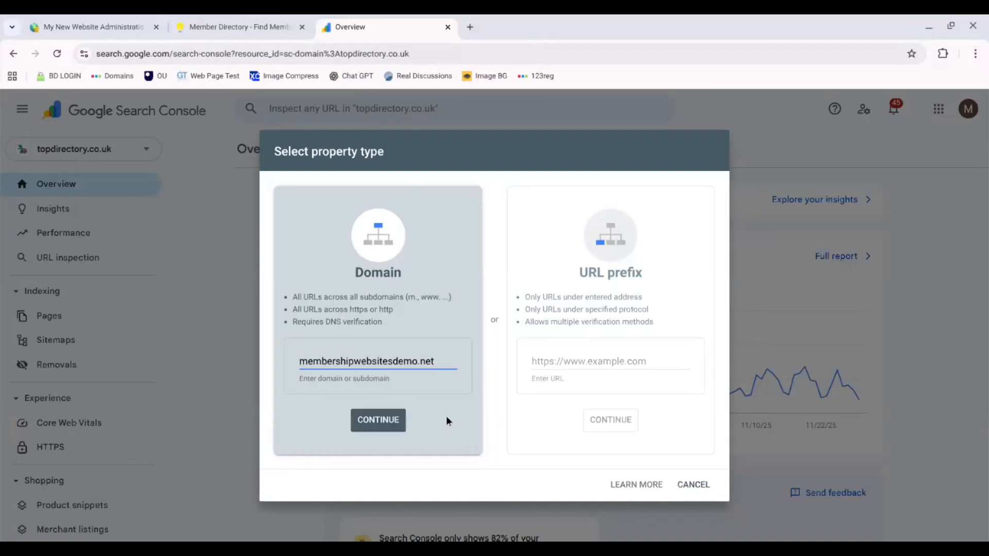
click(378, 421)
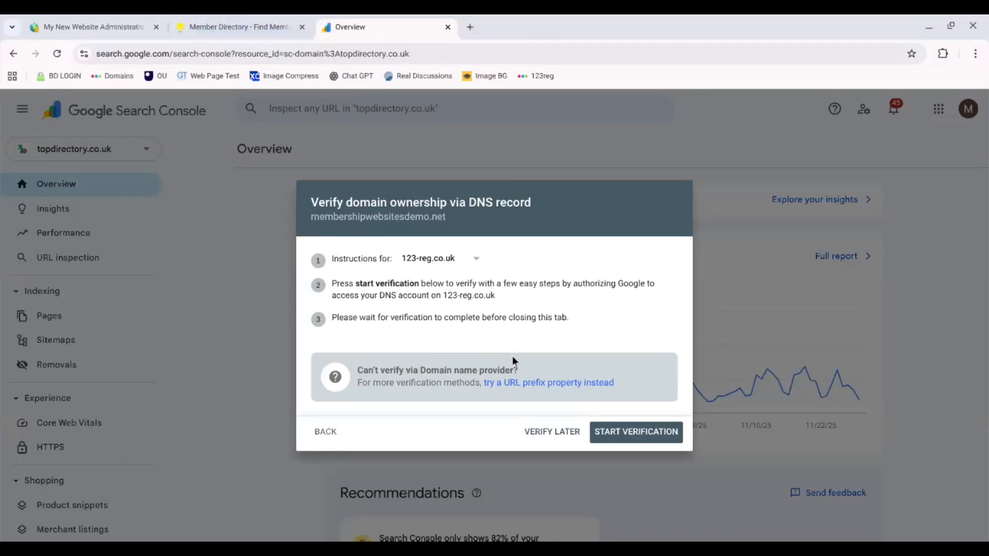
Step: Choose the verification instructions for any DNS provider and copy the TXT verification record
click(474, 264)
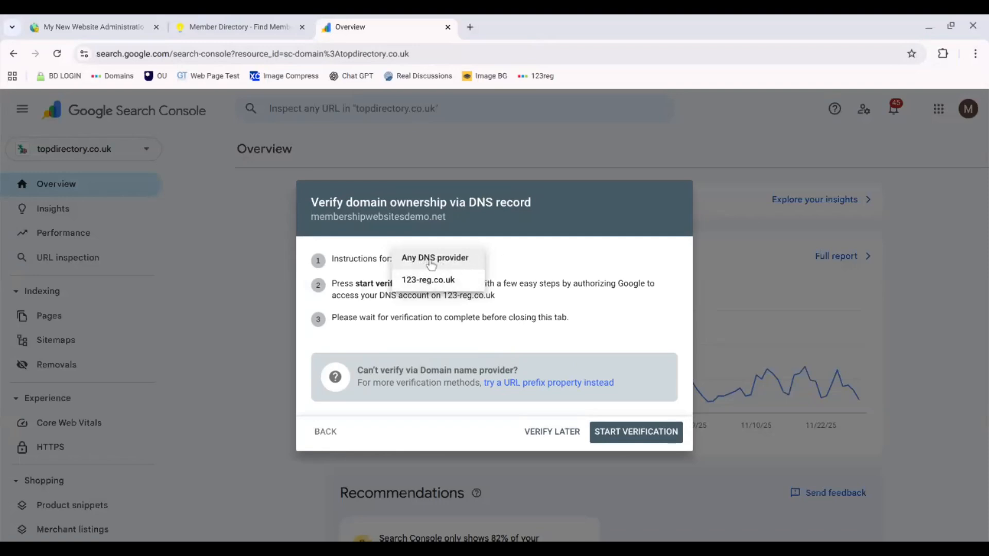
click(620, 249)
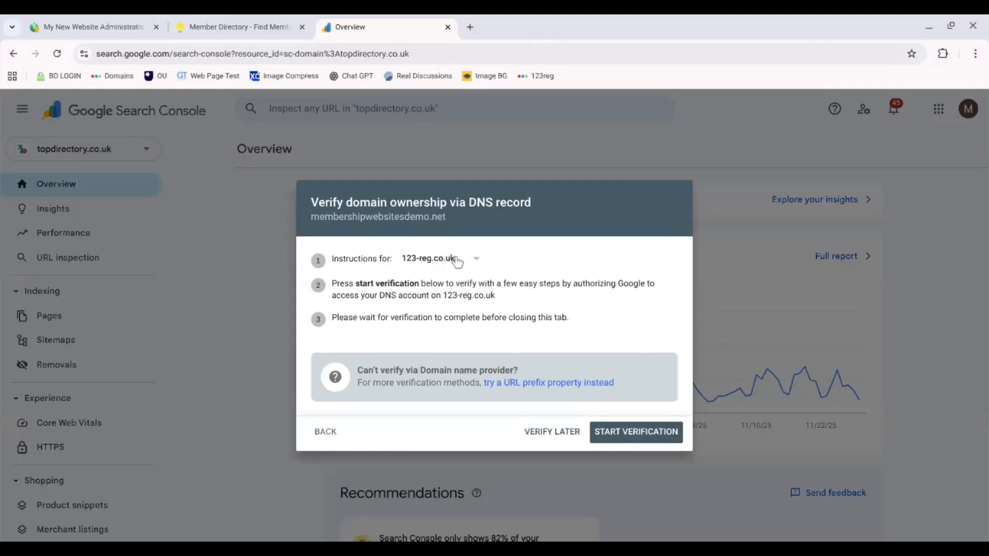
click(476, 264)
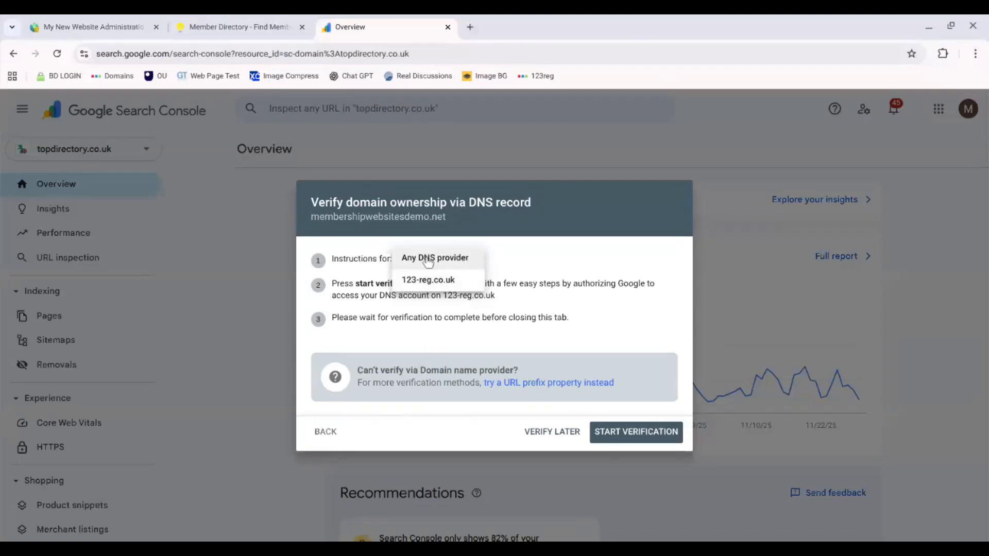
click(459, 260)
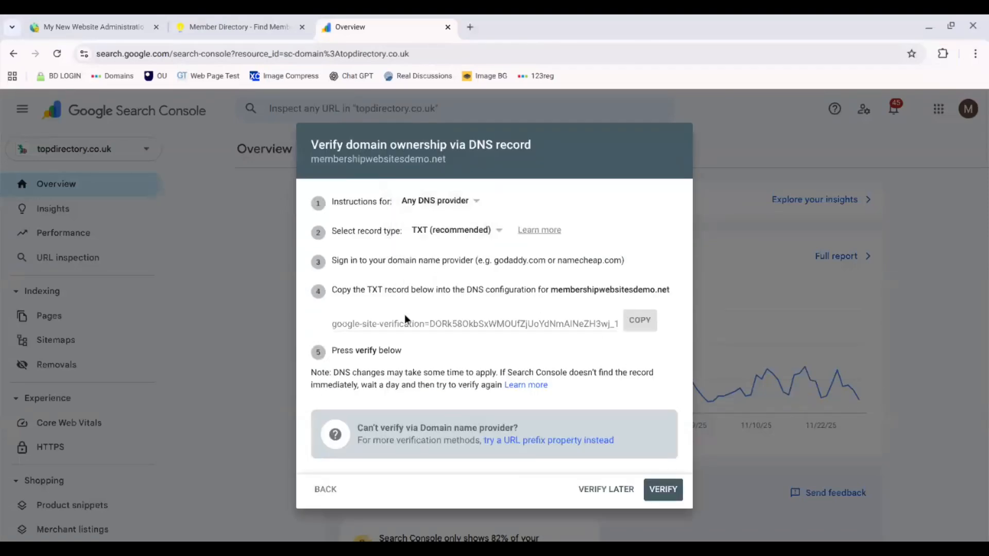
drag(330, 291, 469, 295)
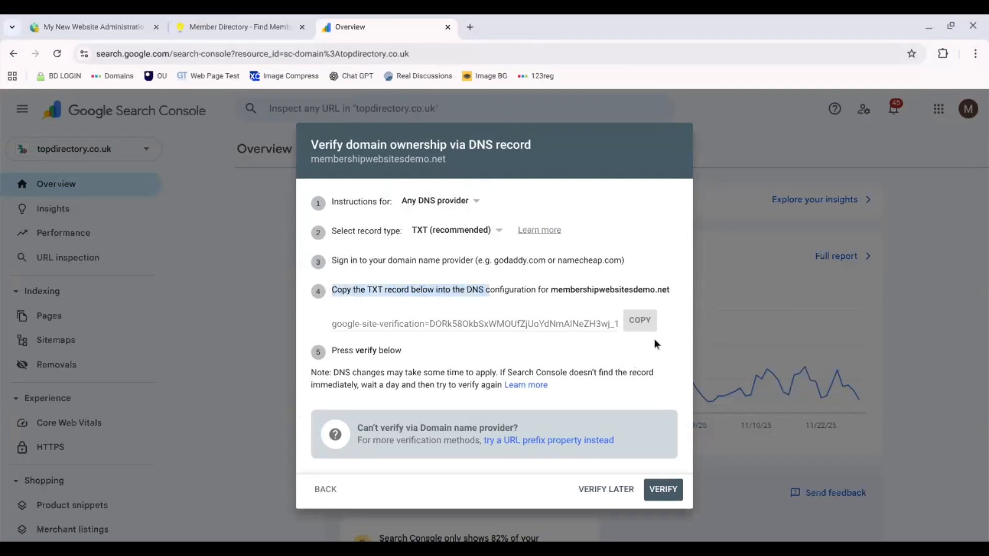
click(640, 325)
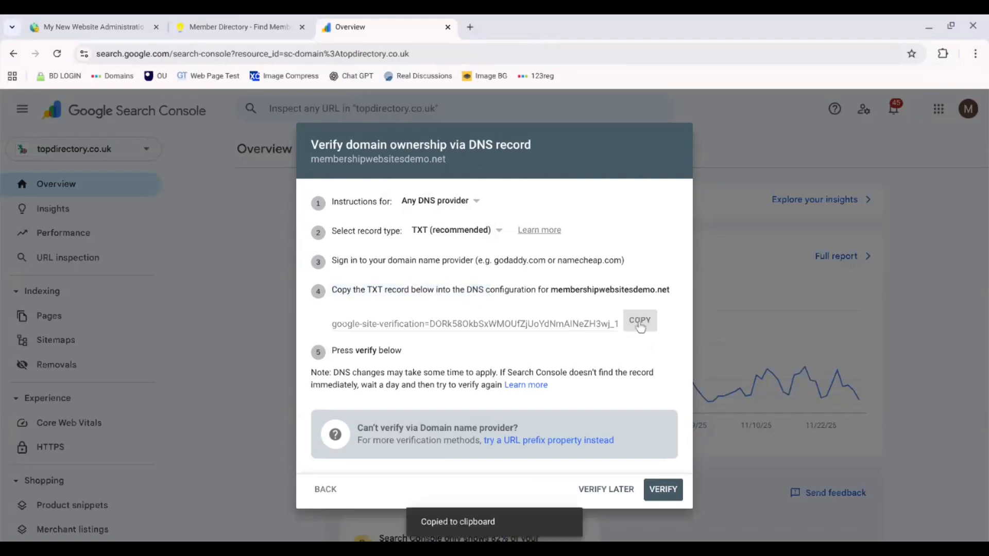
Step: Switch to the website admin, open its cPanel from the Developer Hub, and open the Zone Editor records for membershipwebsitesdemo.net
click(77, 22)
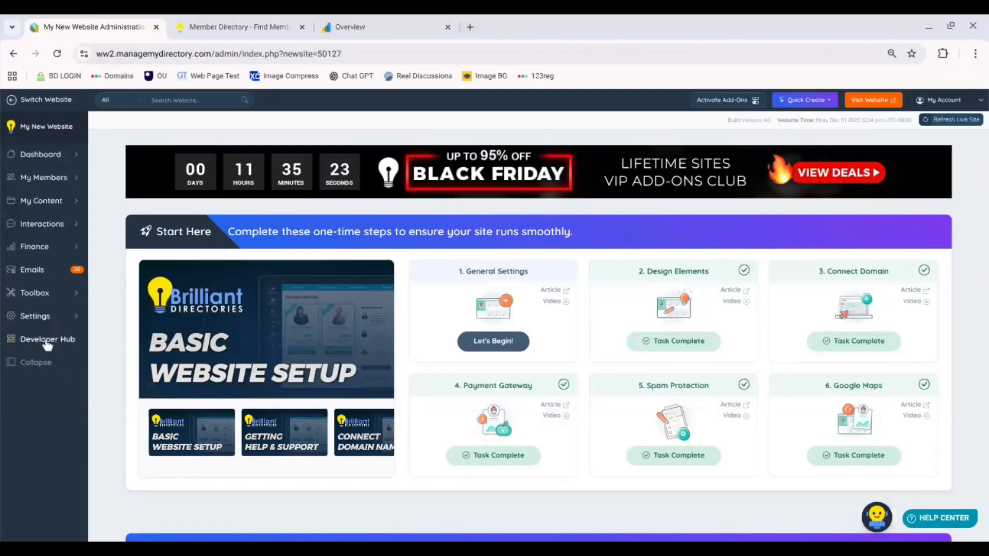
click(48, 344)
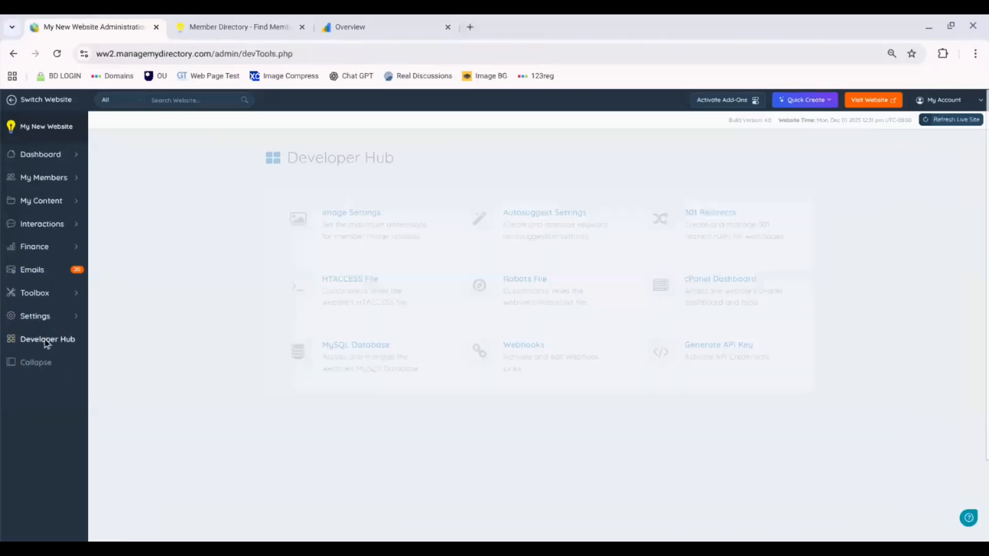
click(717, 294)
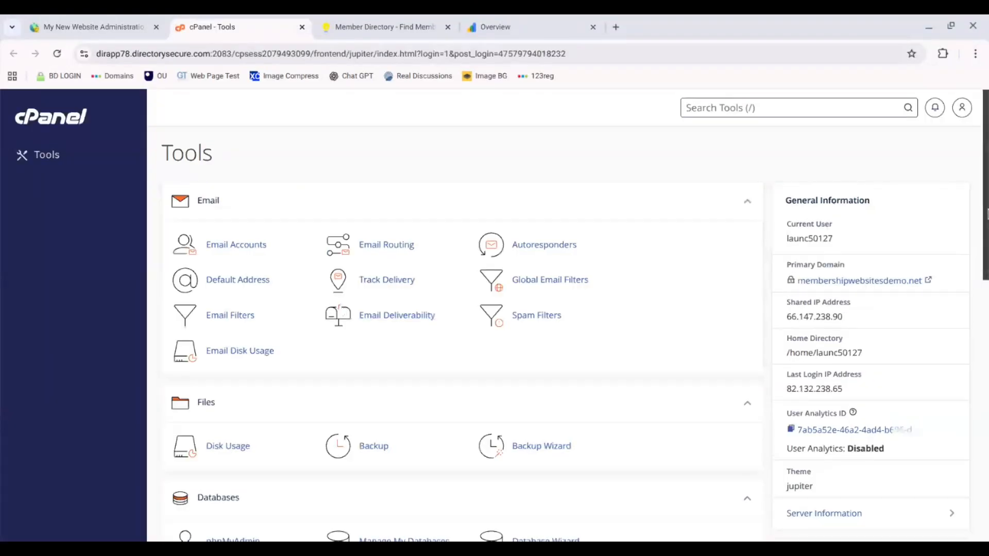
scroll(374, 402, down, 5)
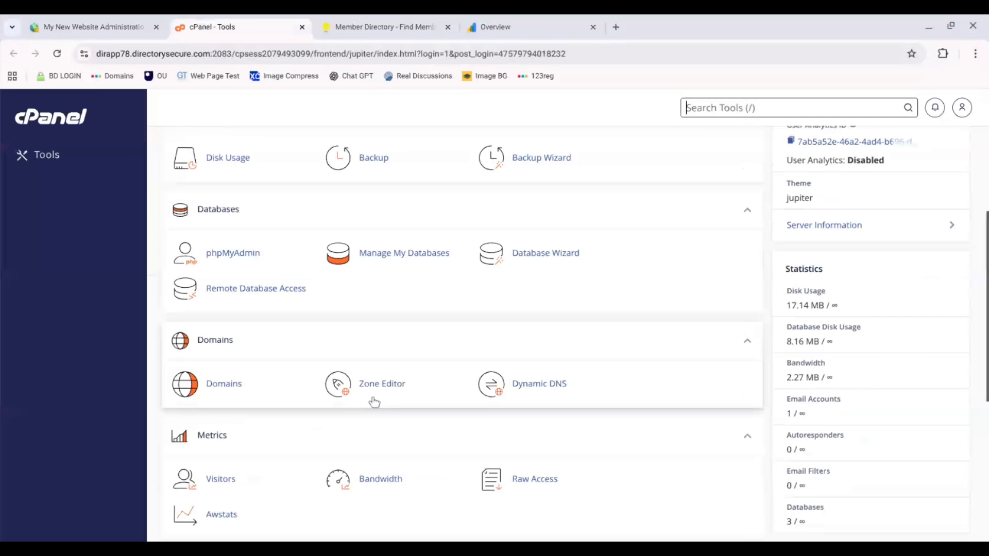
click(389, 385)
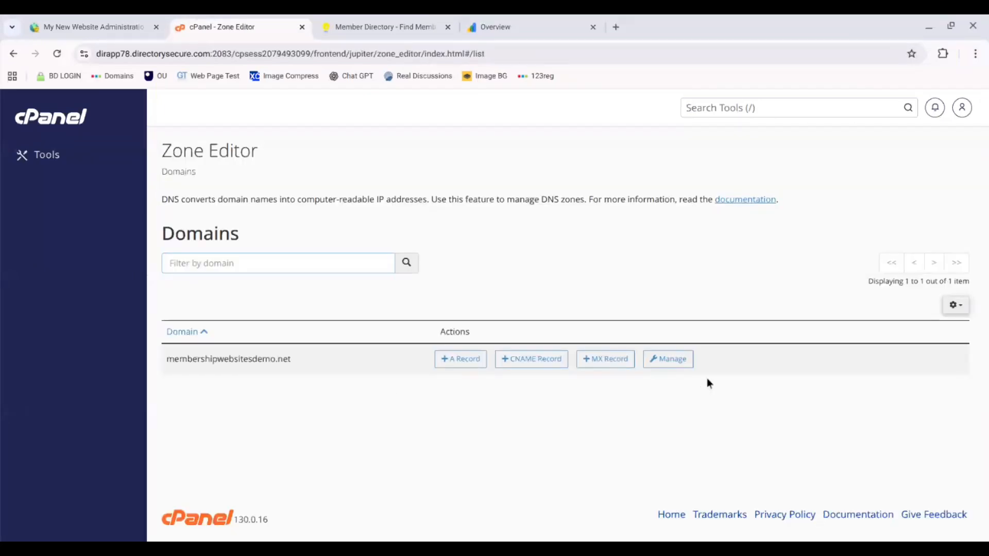
click(683, 359)
scroll(684, 363, down, 2)
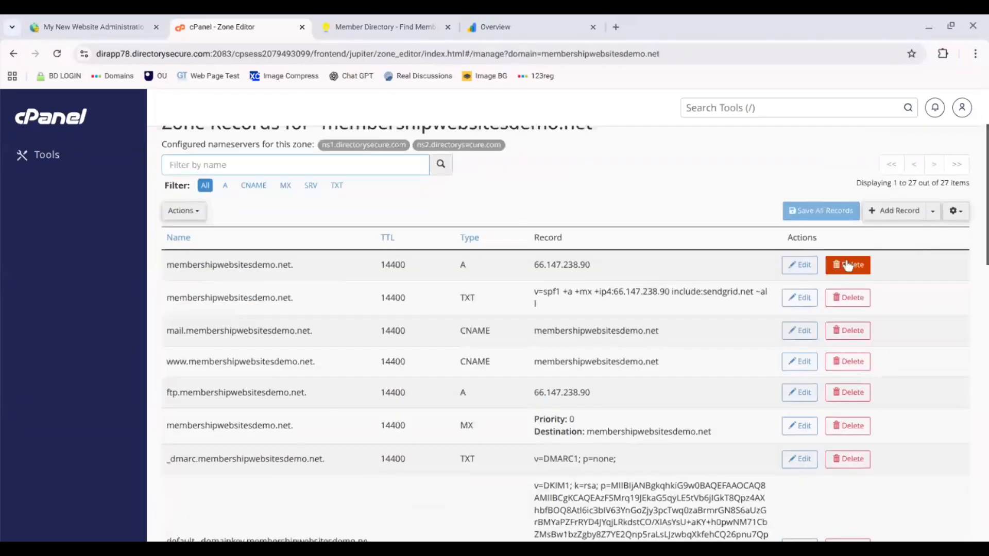
Step: Add and save a TXT record named membershipwebsitesdemo.net. with TTL 14400, pasting the Google site verification token as its text
click(883, 213)
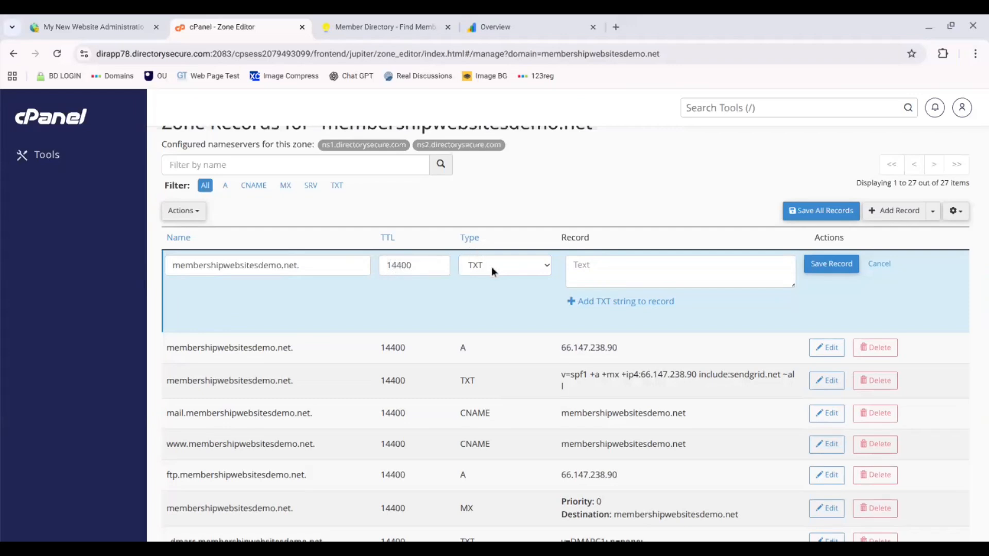
click(592, 270)
key(ctrl+v)
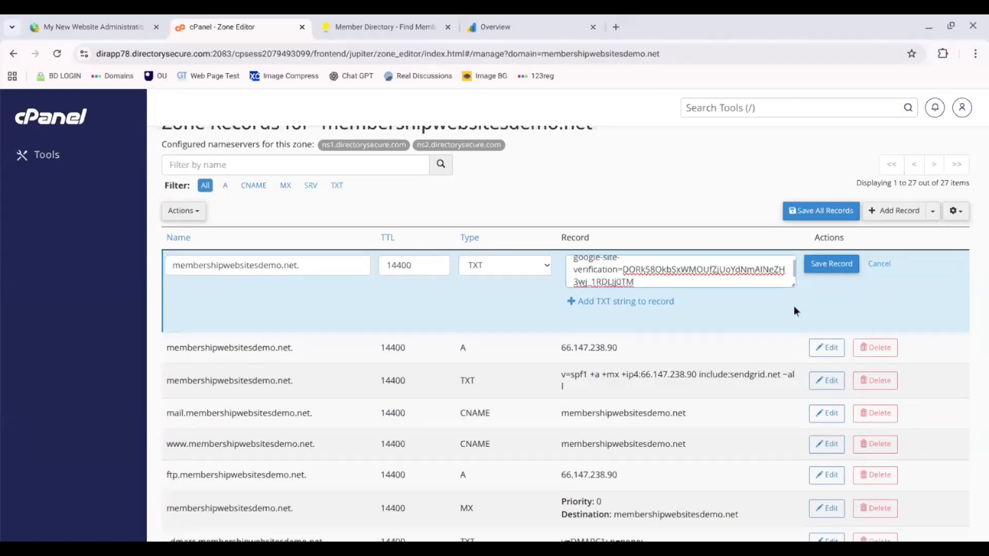
click(836, 272)
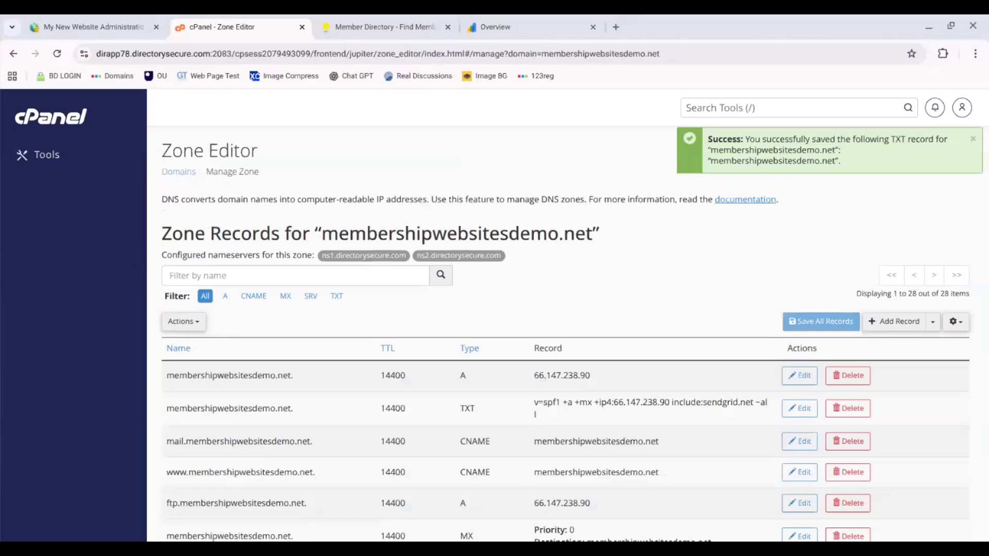
Step: Return to Google Search Console, verify ownership of membershipwebsitesdemo.net, and open the new property's Sitemaps page
click(486, 26)
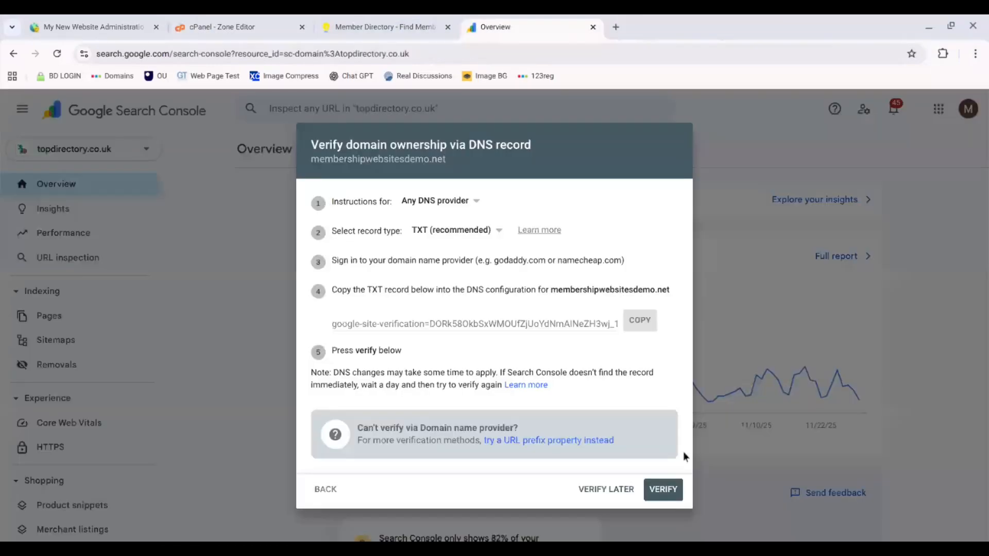
click(663, 489)
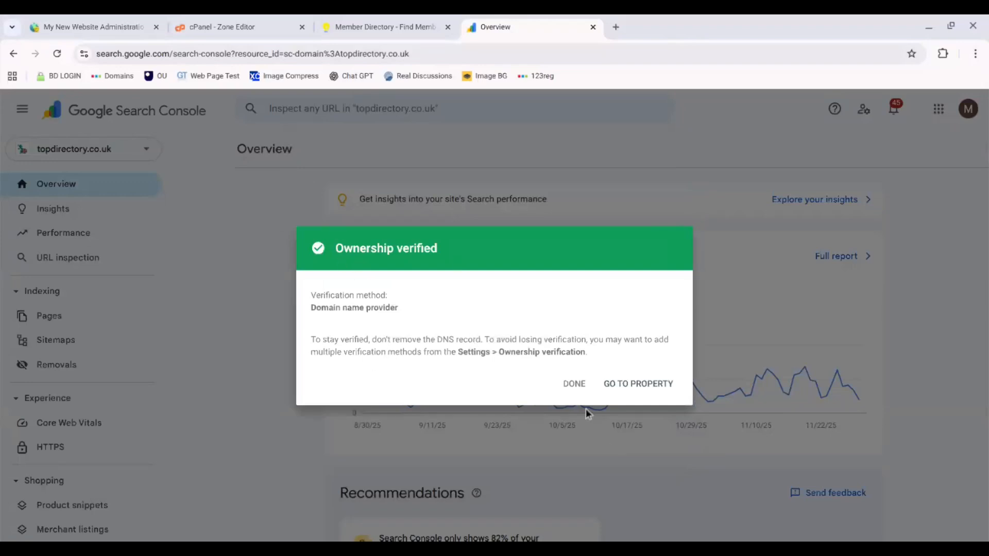
click(576, 386)
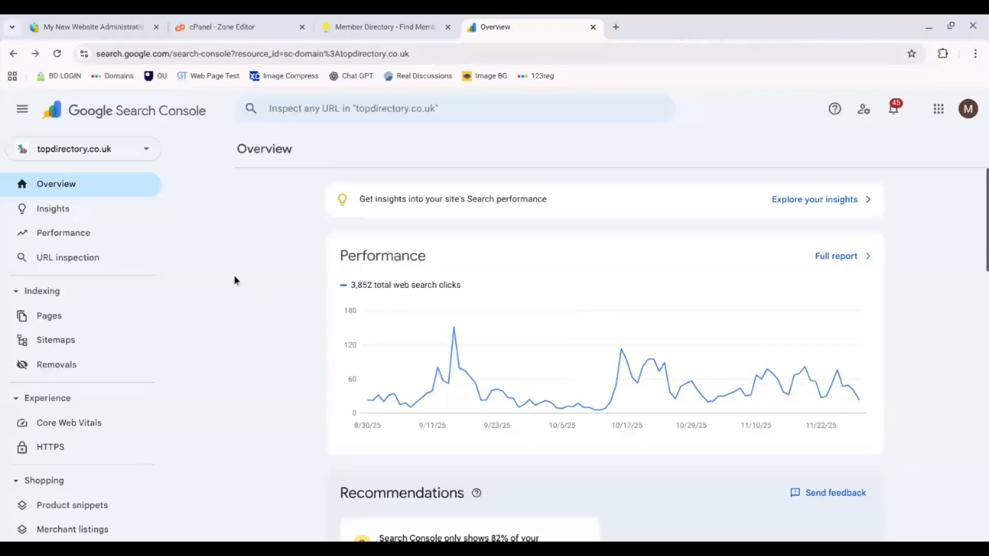
click(66, 342)
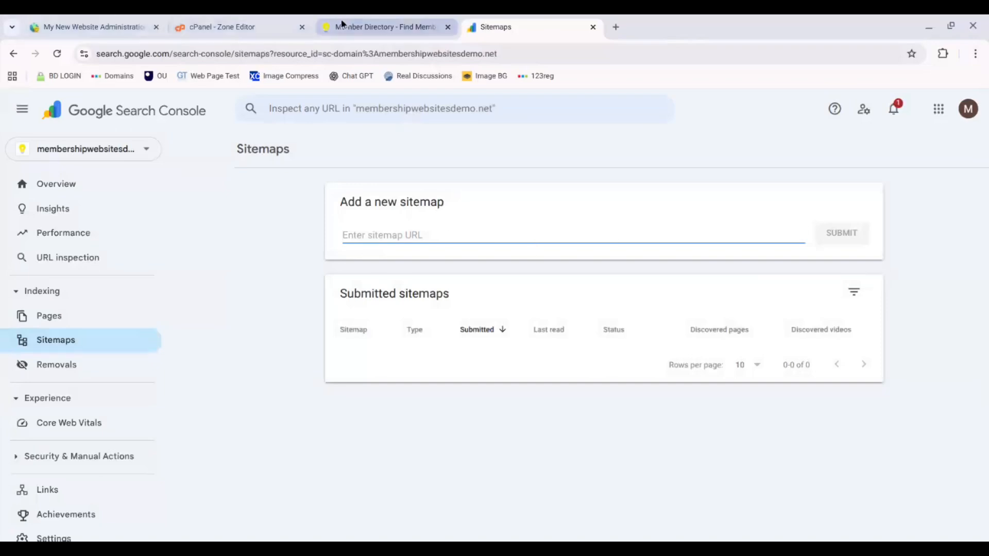
Step: Switch to the website admin and copy the XML sitemap URL from the Sitemap Generator
click(77, 24)
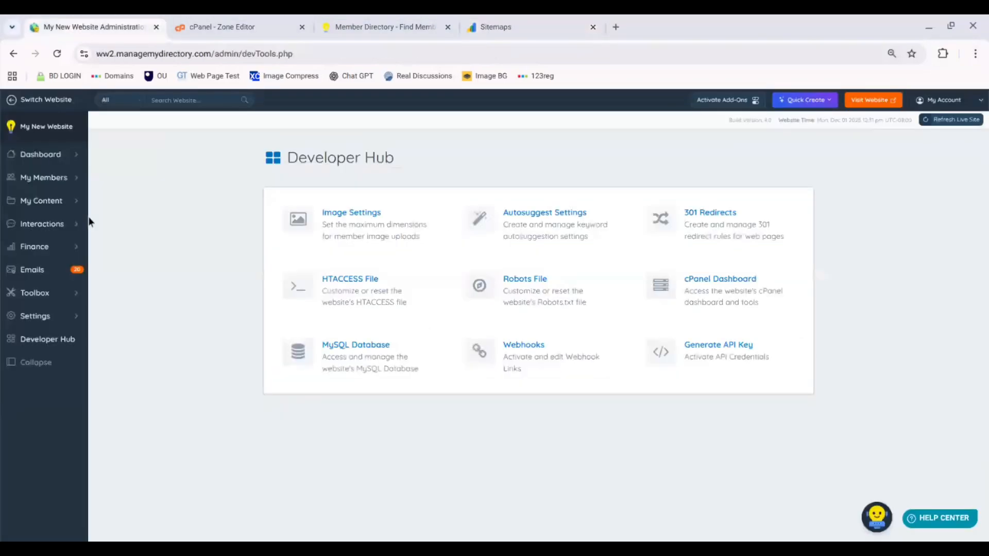
mouse_move(61, 295)
click(118, 356)
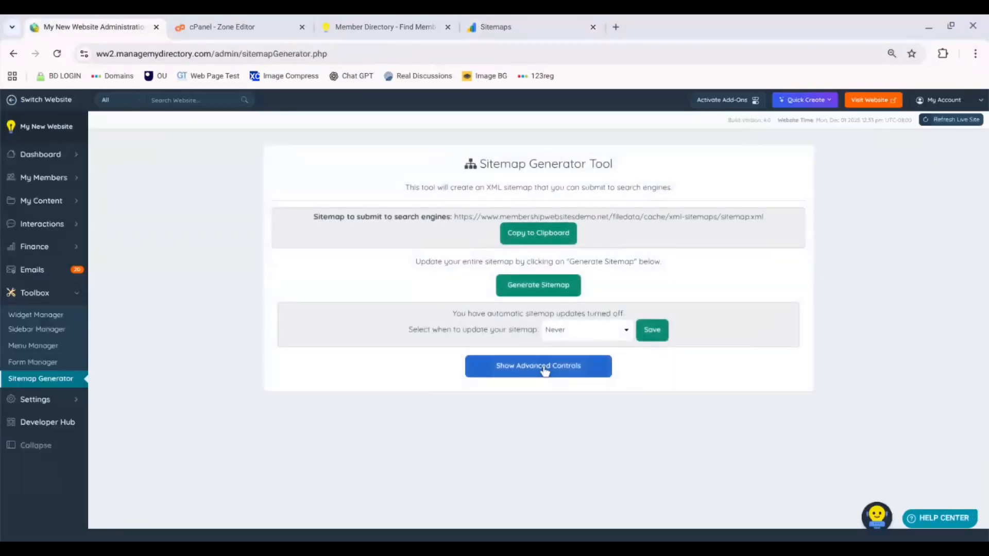
click(566, 284)
drag(768, 217, 455, 216)
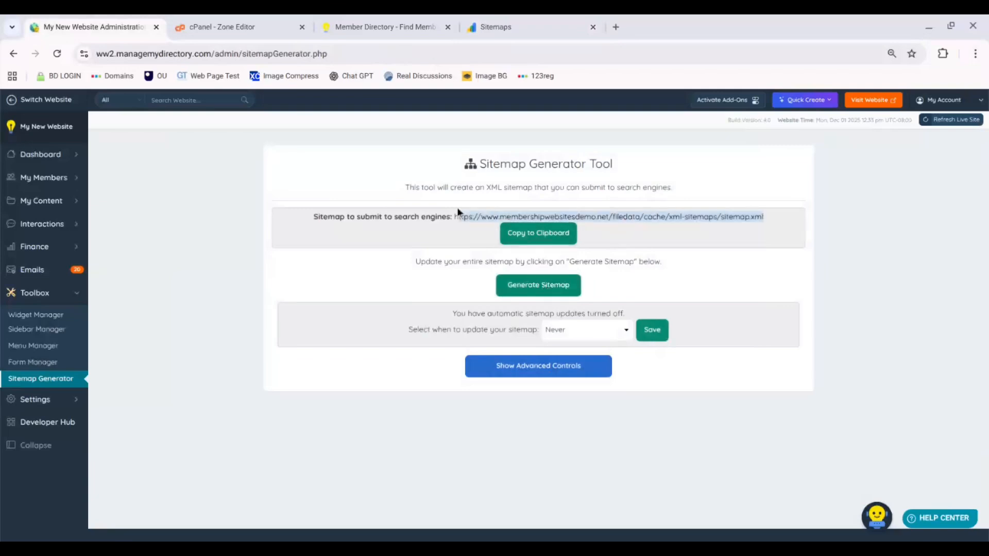
click(520, 236)
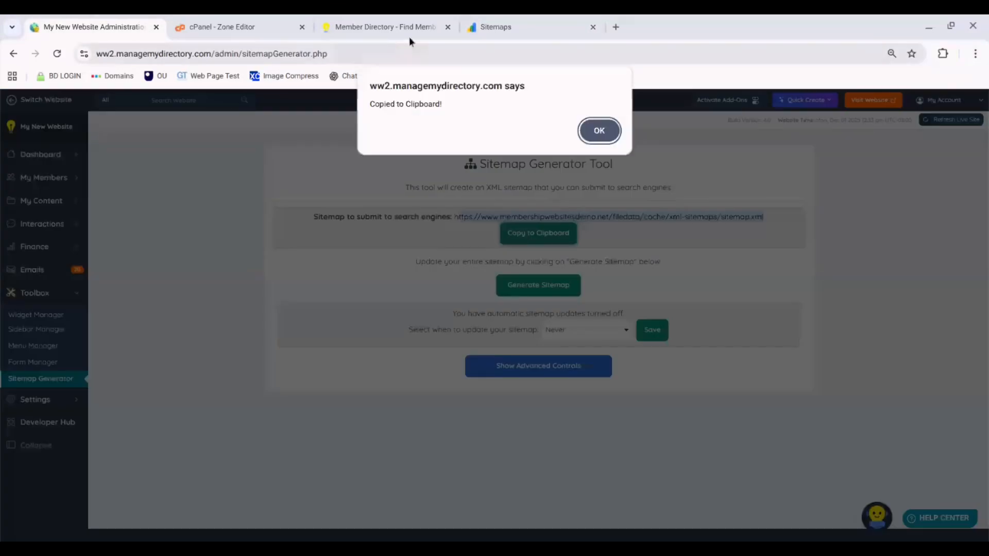
click(384, 20)
click(261, 15)
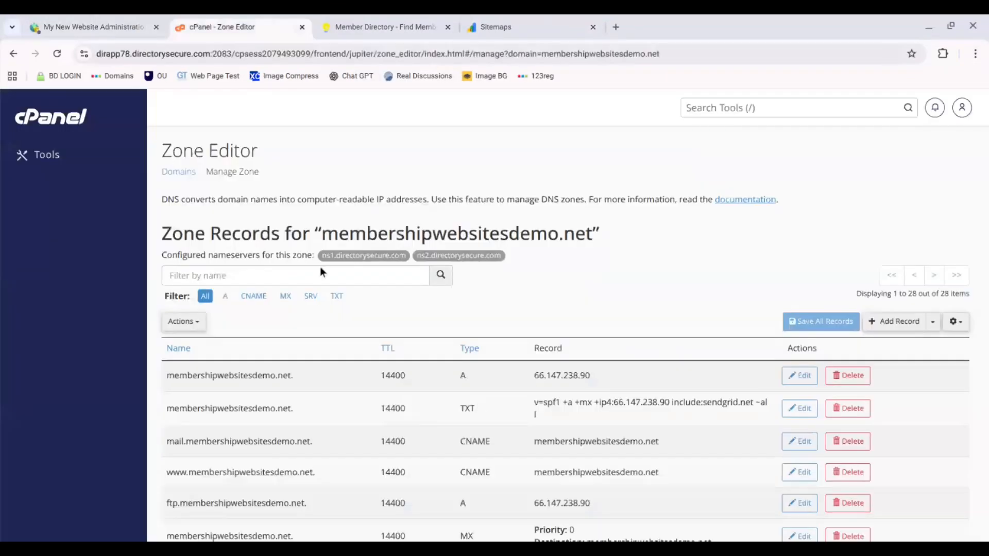
click(521, 23)
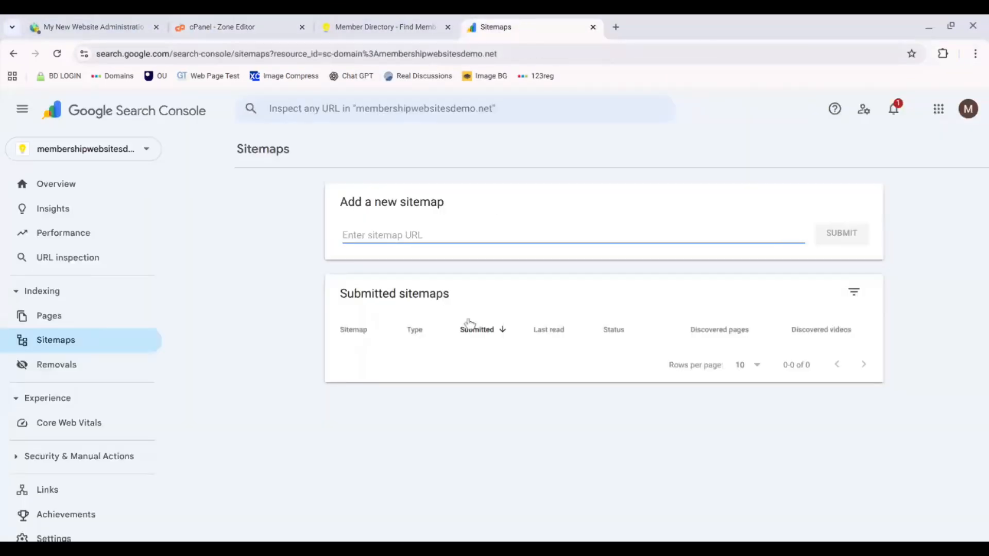
click(425, 241)
key(ctrl+v)
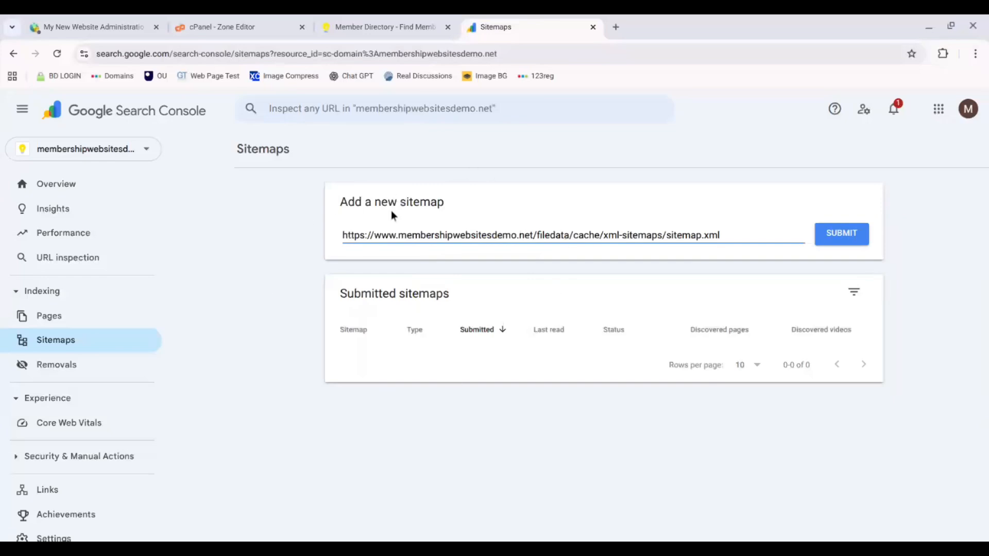
click(374, 23)
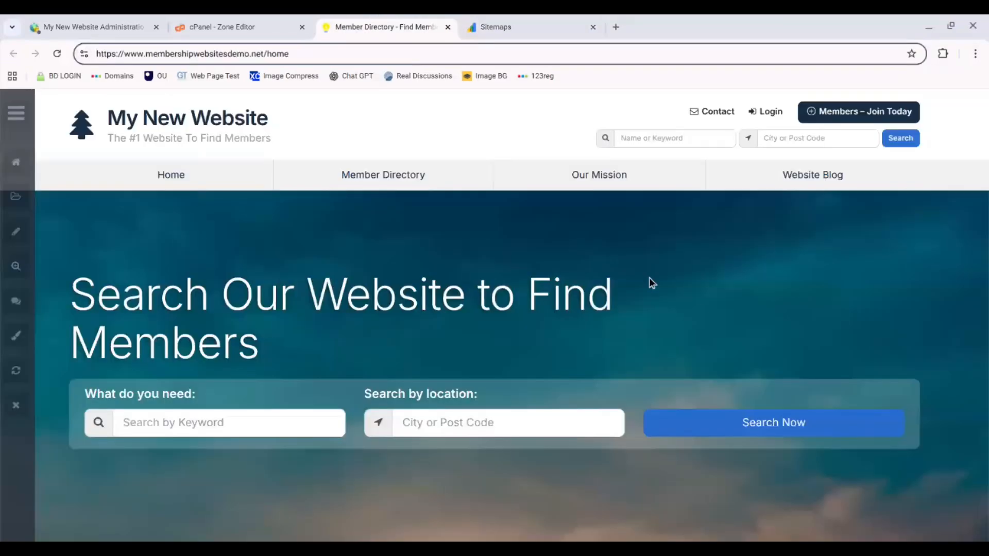